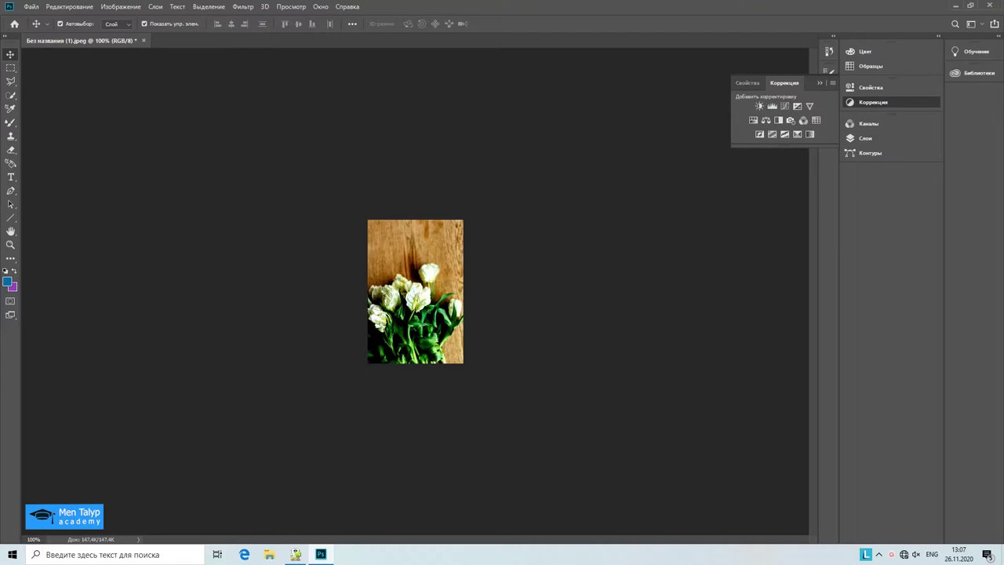
Step: Show the layers and toggle Уровни 1's visibility to compare the tulip photo before and after, leaving it on
left_click(878, 139)
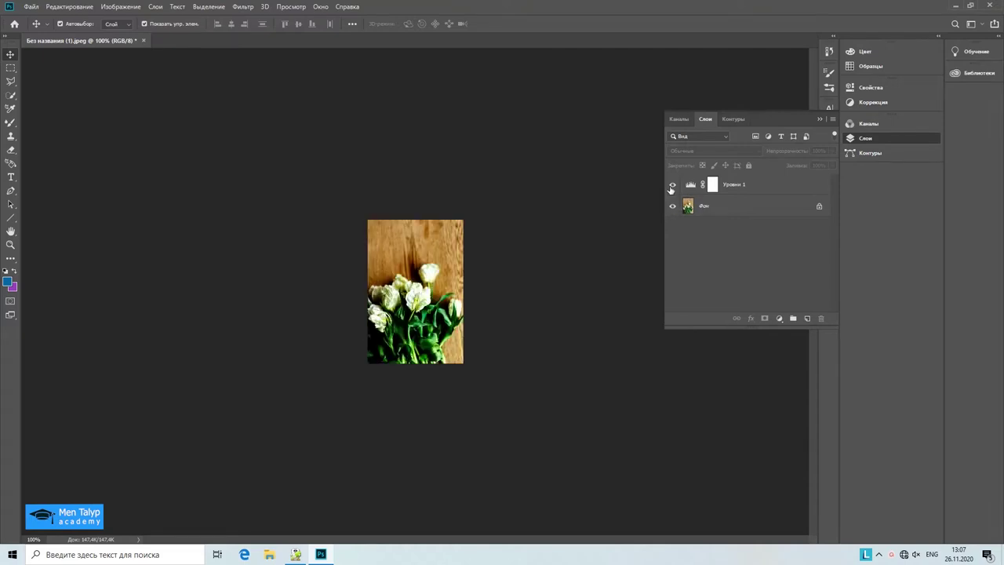
left_click(672, 185)
left_click(744, 186)
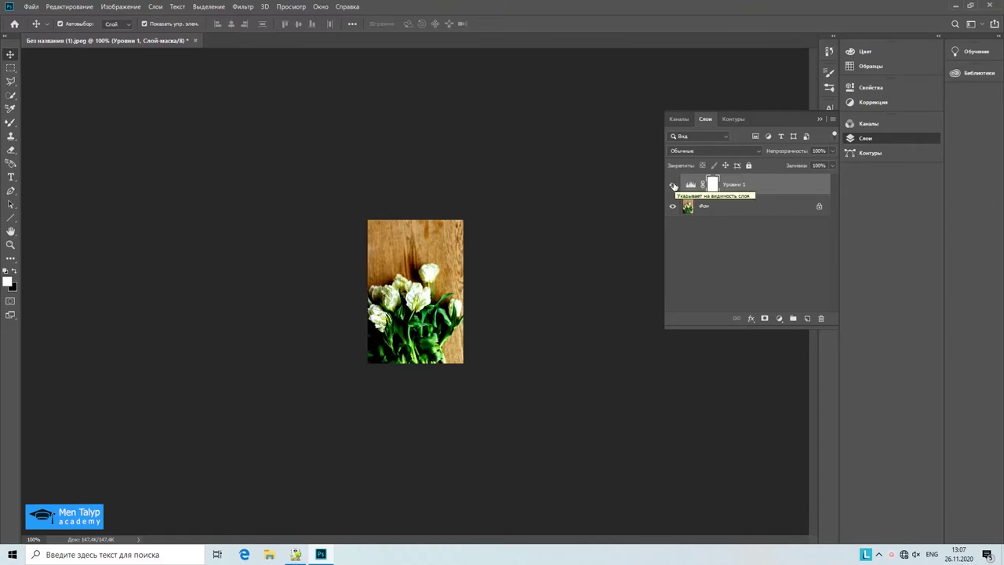
left_click(672, 184)
left_click(673, 184)
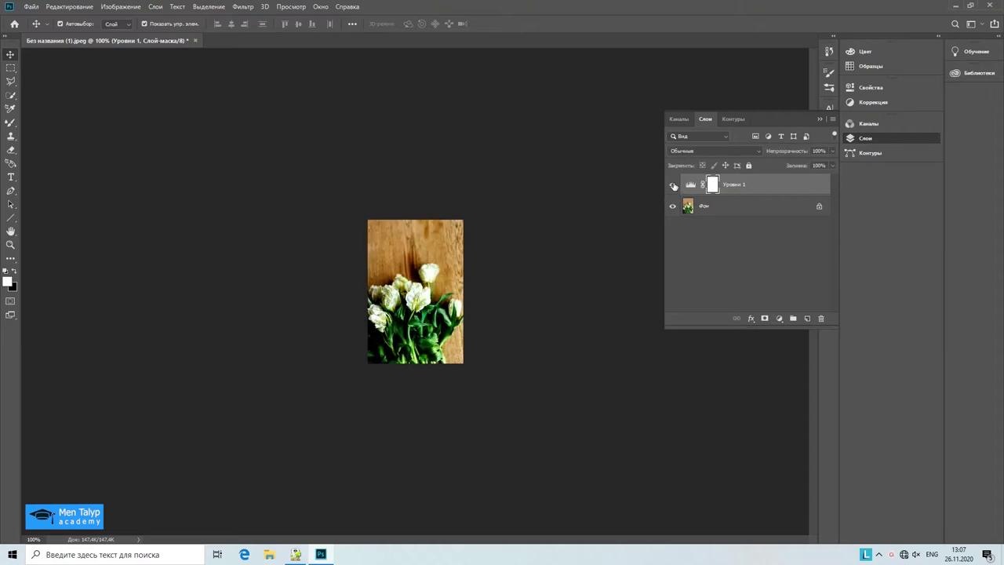
left_click(673, 184)
Step: Collapse the layer list and open Flowers erol Ahmed.jpeg from the ADOBE folder via File > Open
left_click(819, 119)
left_click(31, 6)
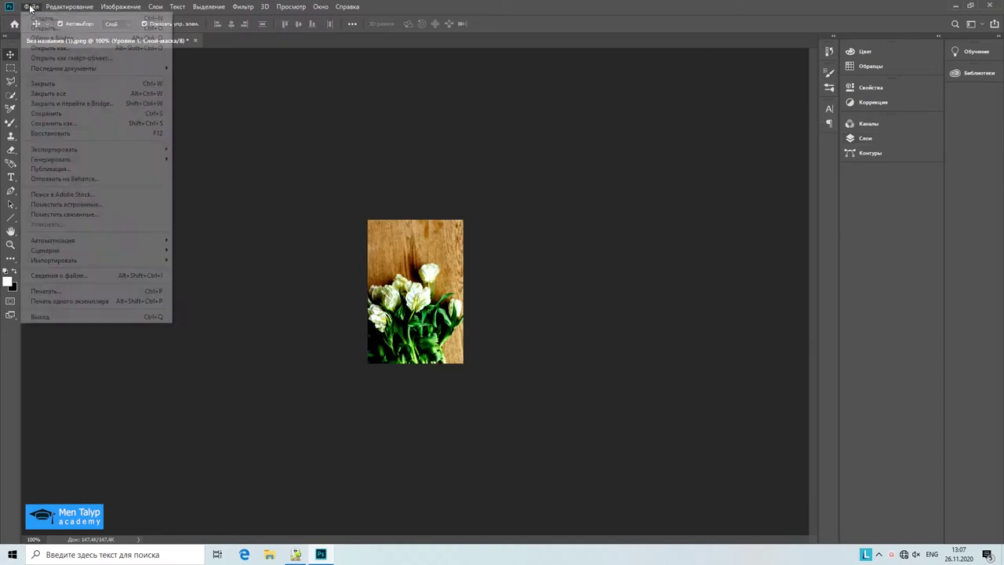
left_click(39, 28)
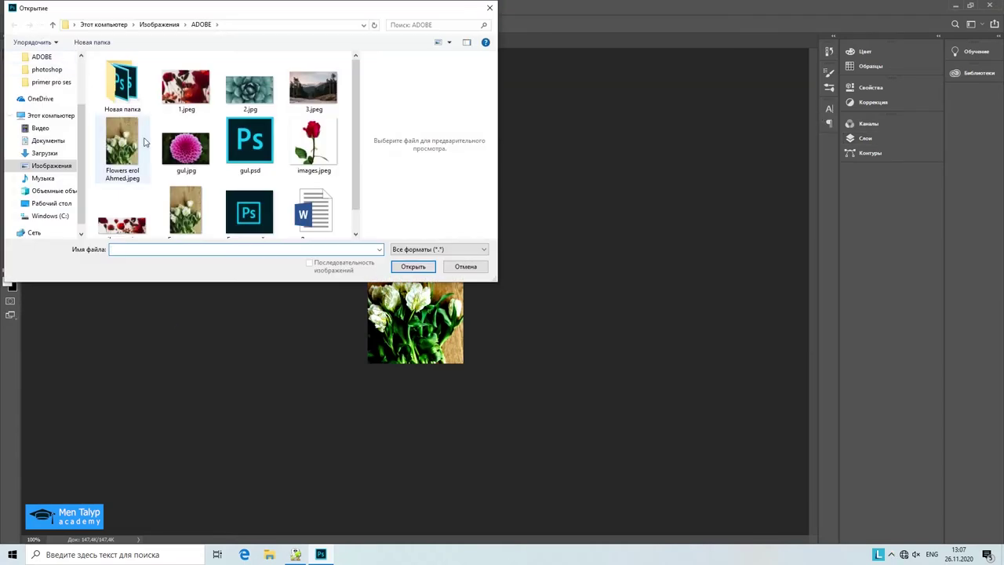
scroll(357, 167, "down", 1)
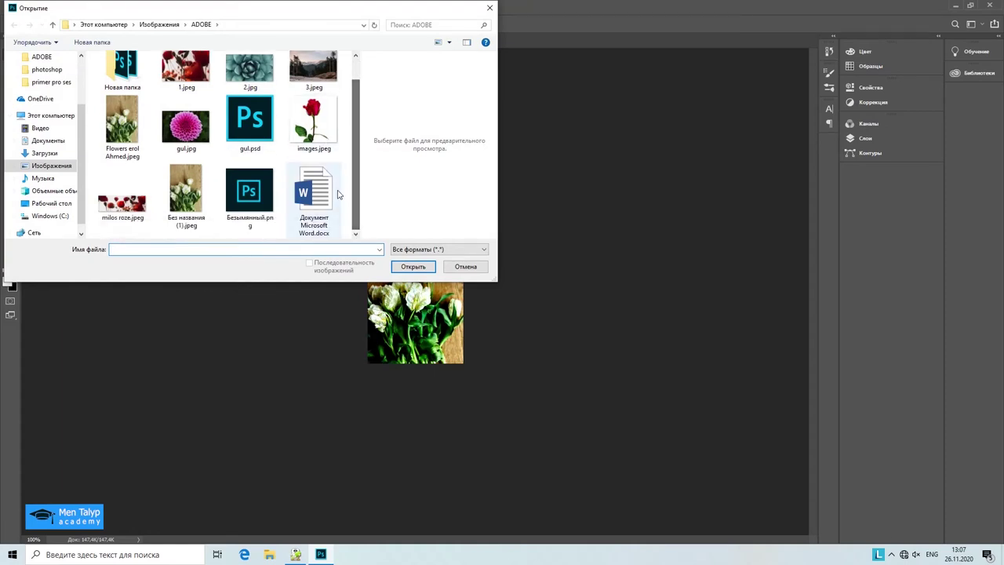
double_click(131, 138)
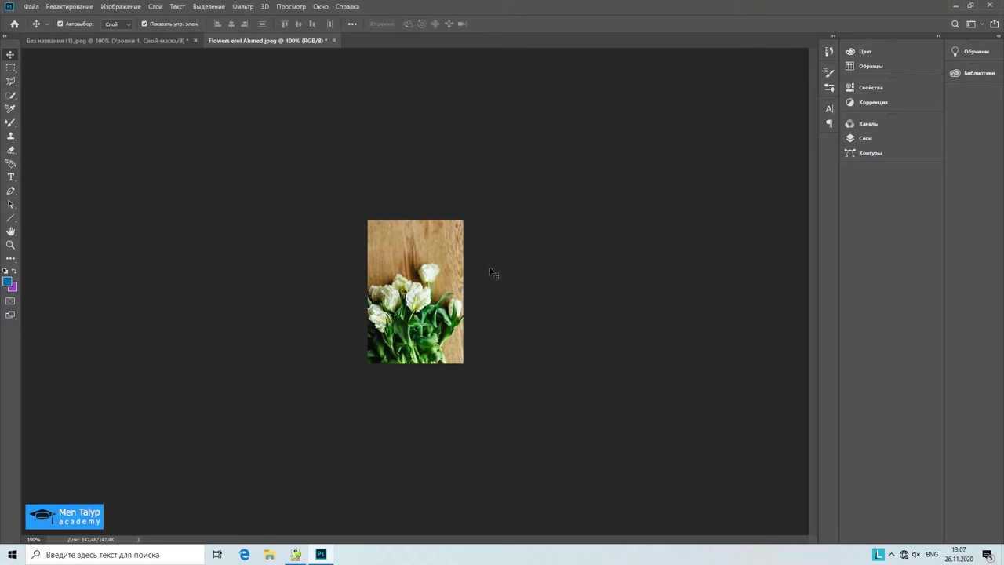
Step: Show the Layers panel, then the Adjustments (Коррекция) panel from the Window menu
left_click(863, 139)
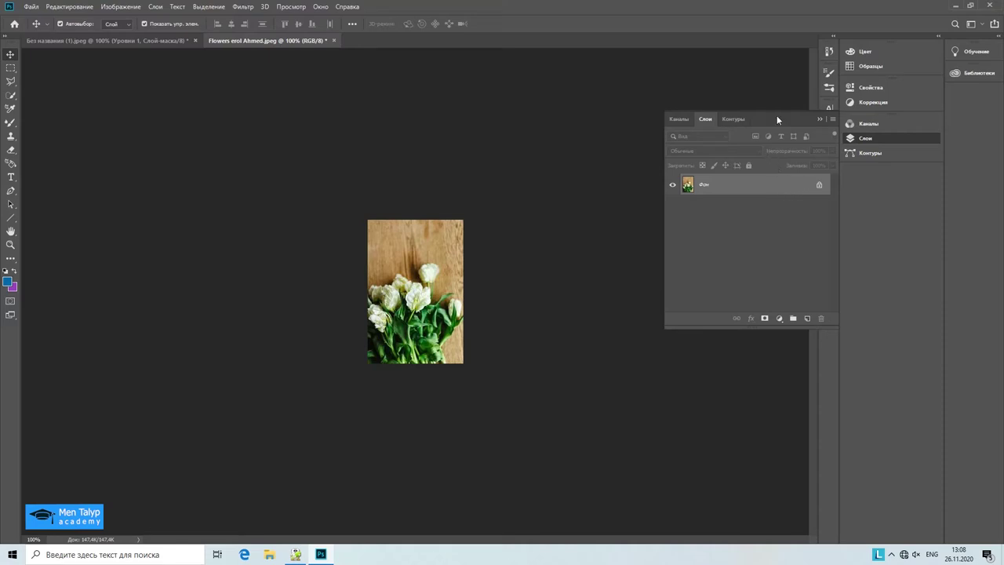
left_click(321, 7)
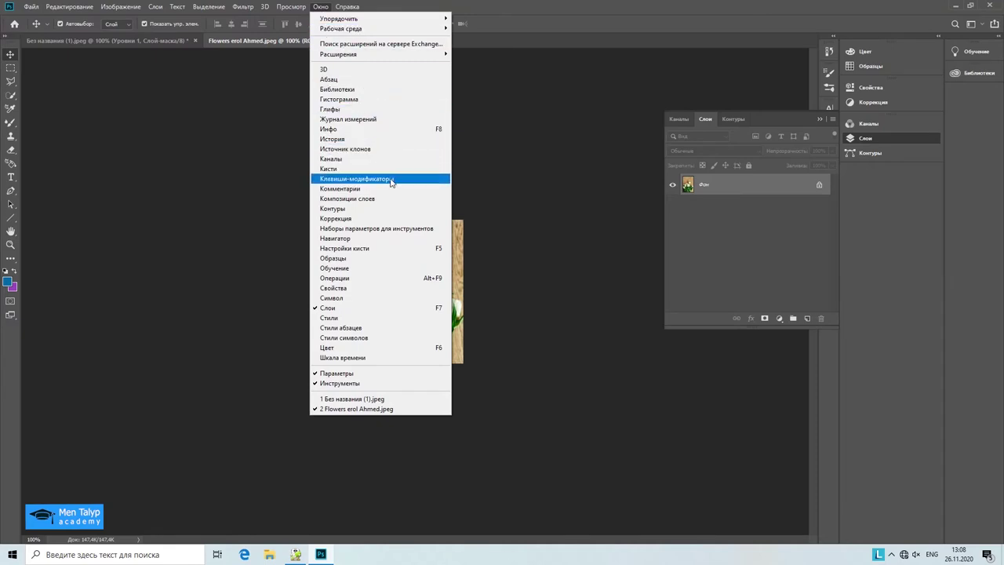
left_click(393, 221)
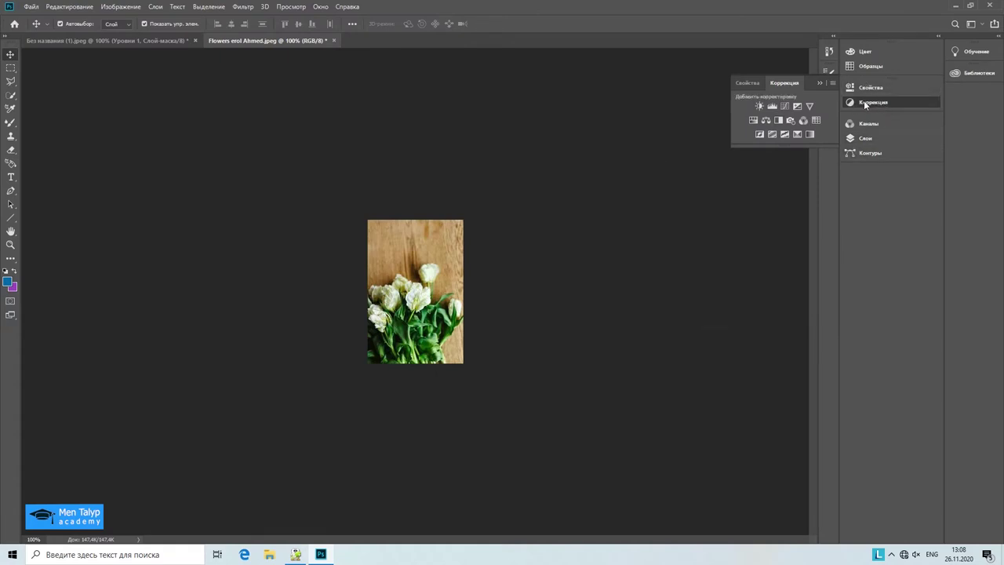
Step: Add a Levels adjustment layer, try a higher black point, then reset the shadow input to 0
left_click(773, 107)
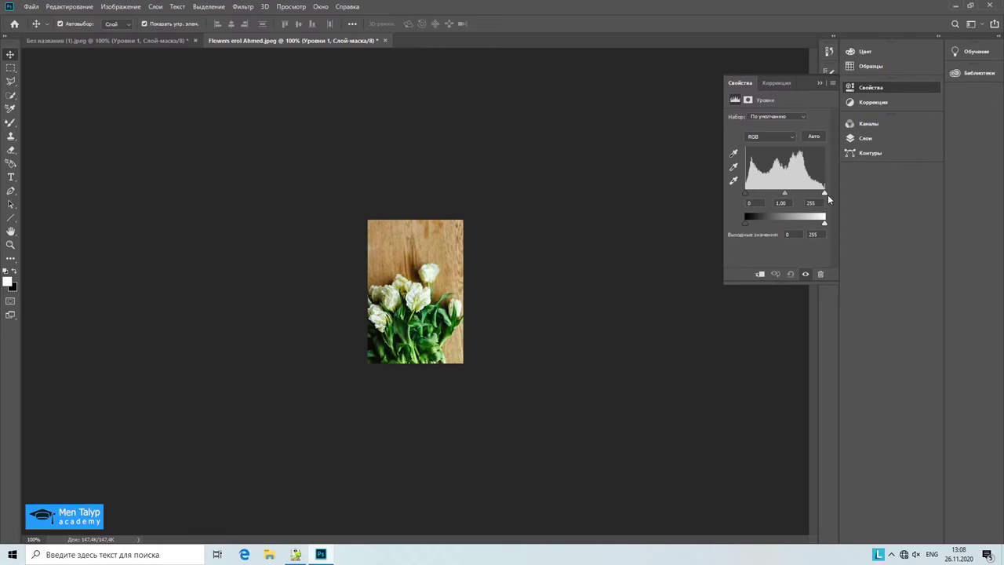
left_click(755, 203)
left_click_drag(746, 195, 779, 196)
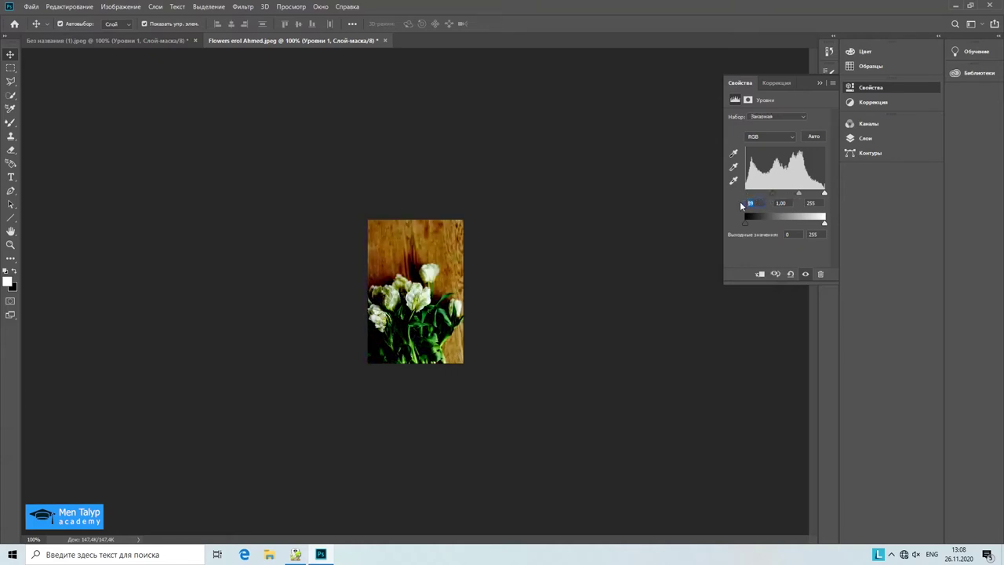
type("1")
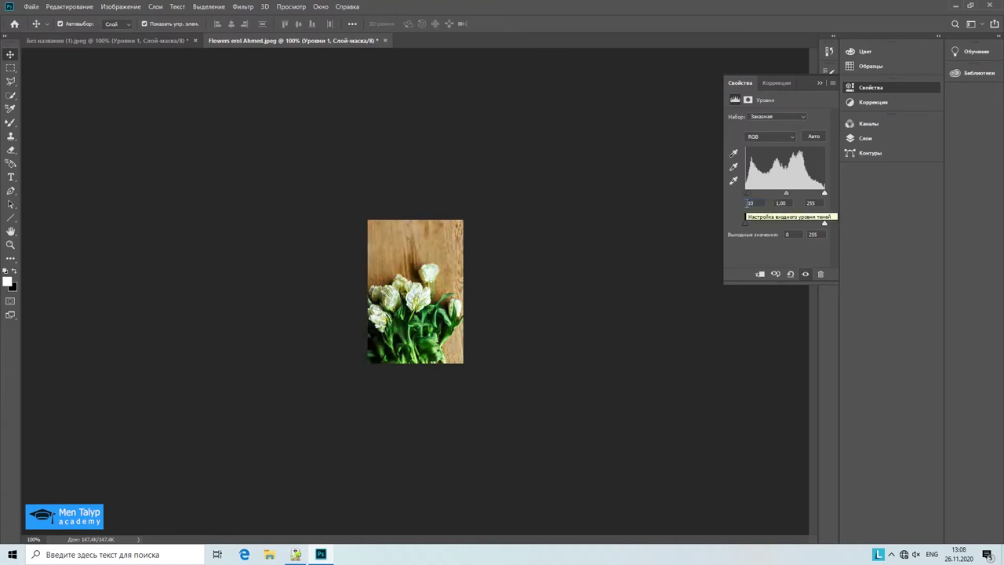
key("BackSpace")
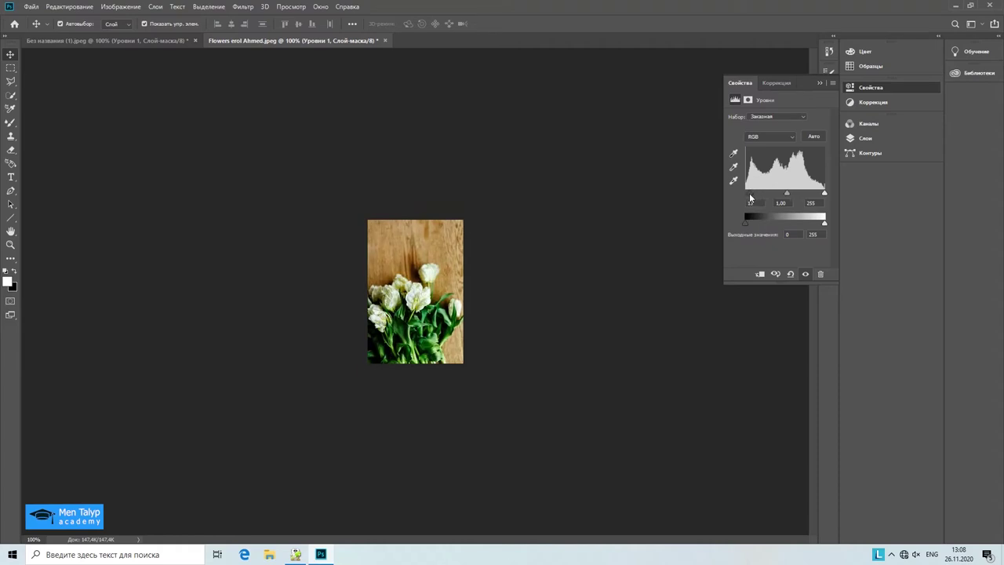
type("0")
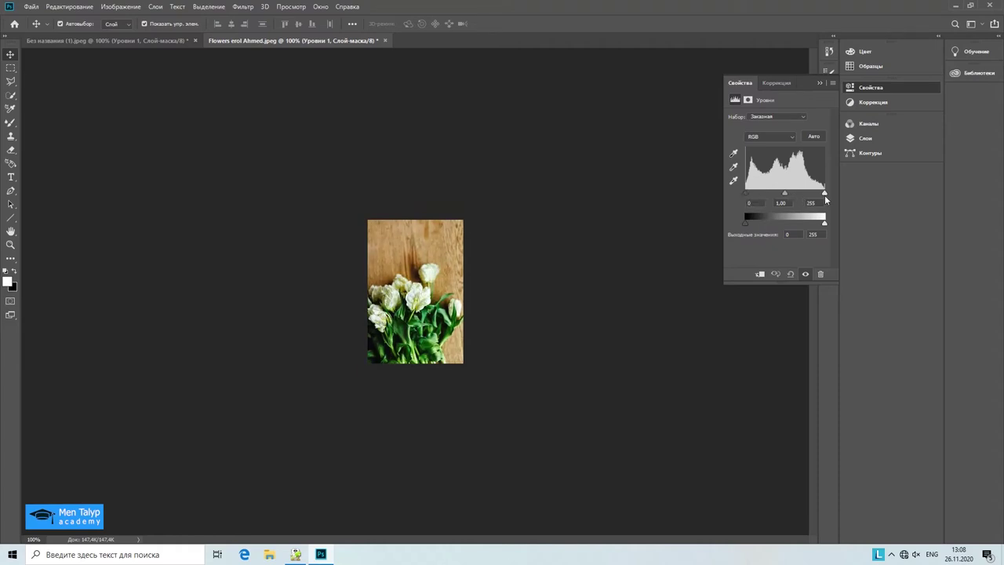
Step: Adjust Levels to black point 35, white point 233 and midtone 0,8 for stronger contrast
mouse_move(822, 193)
left_mouse_down()
mouse_move(776, 194)
mouse_move(832, 194)
mouse_move(783, 193)
left_mouse_up()
left_click_drag(746, 193, 754, 194)
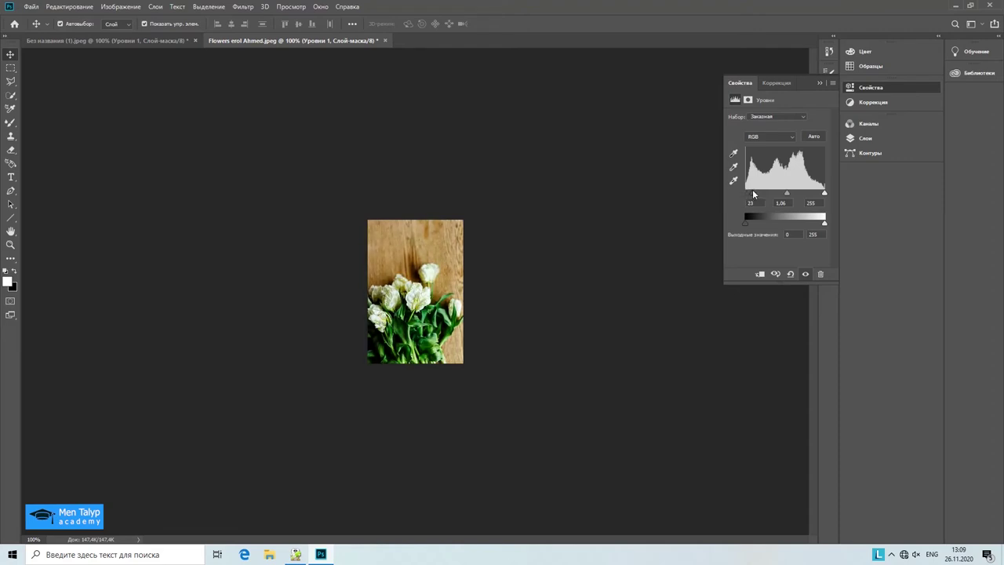
left_click_drag(754, 194, 757, 193)
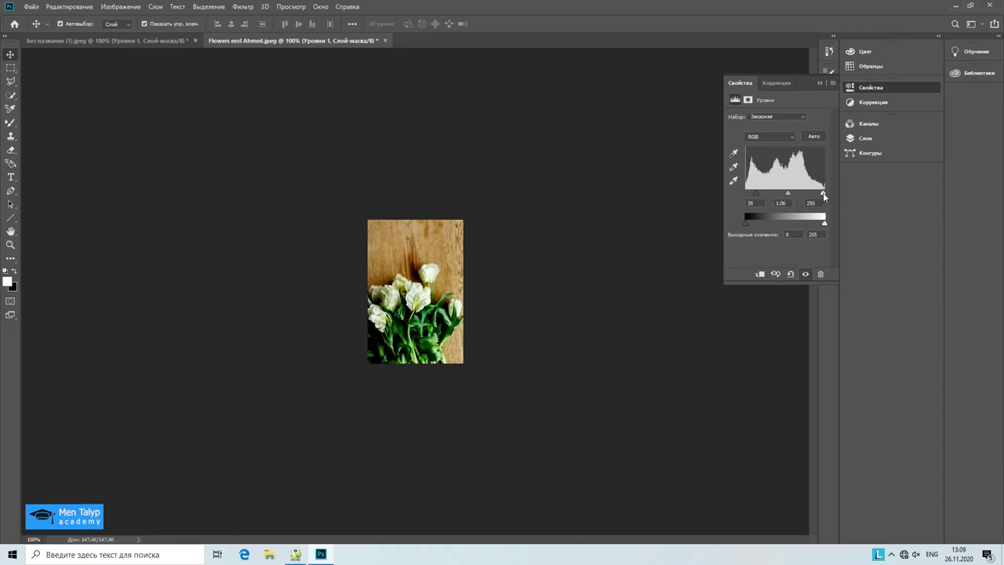
left_click_drag(823, 192, 818, 196)
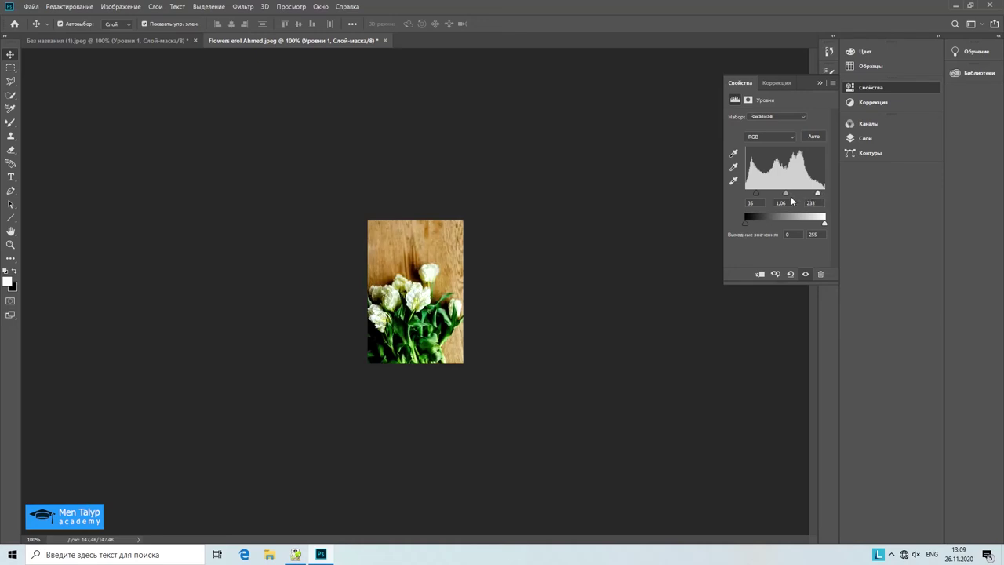
left_click_drag(787, 202, 774, 194)
type("1")
type("0.95")
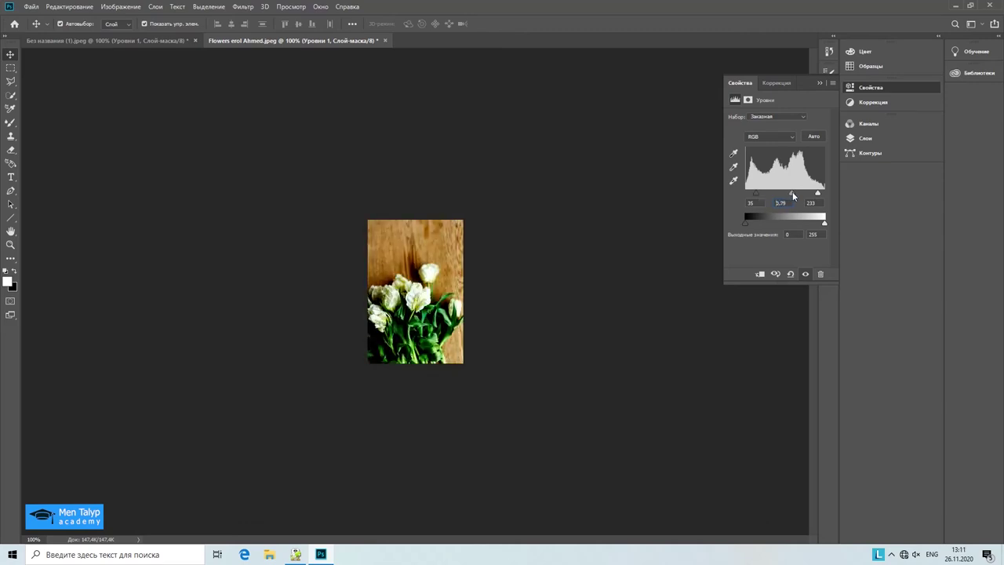
key("Down")
key("Down")
key("Down")
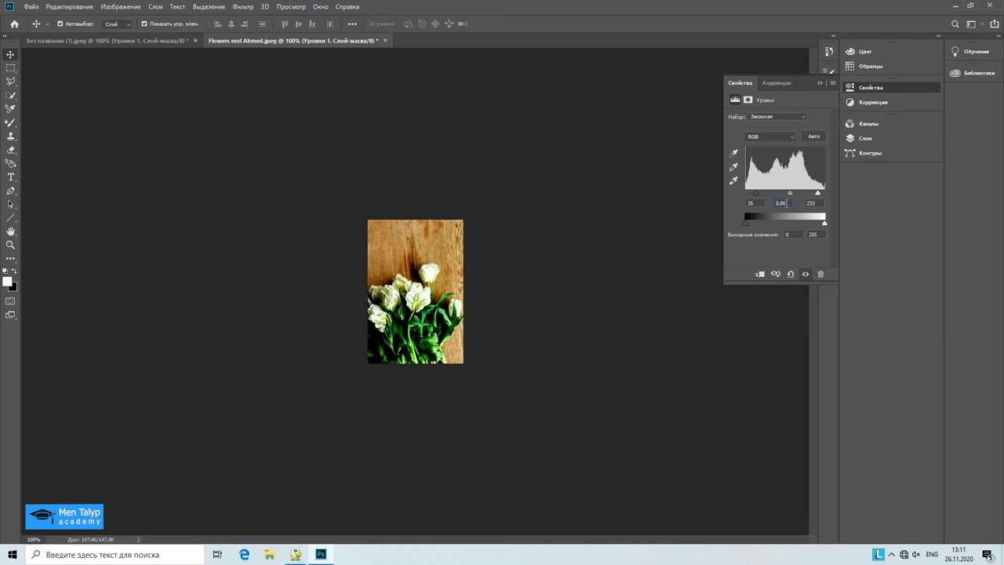
key("BackSpace")
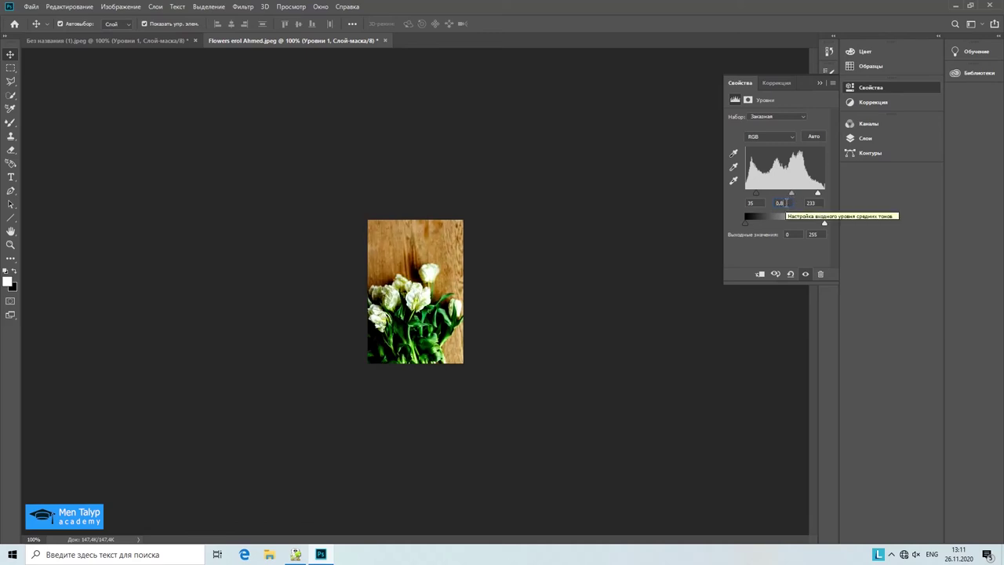
type("0")
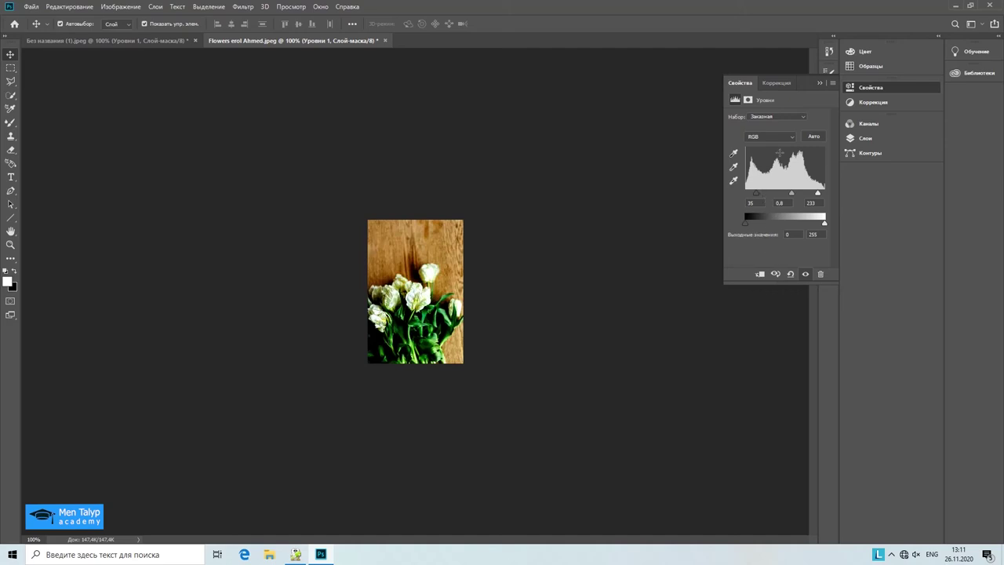
Step: Collapse Properties, show the layers and toggle Уровни 1 off and on to compare the photo
left_click(820, 82)
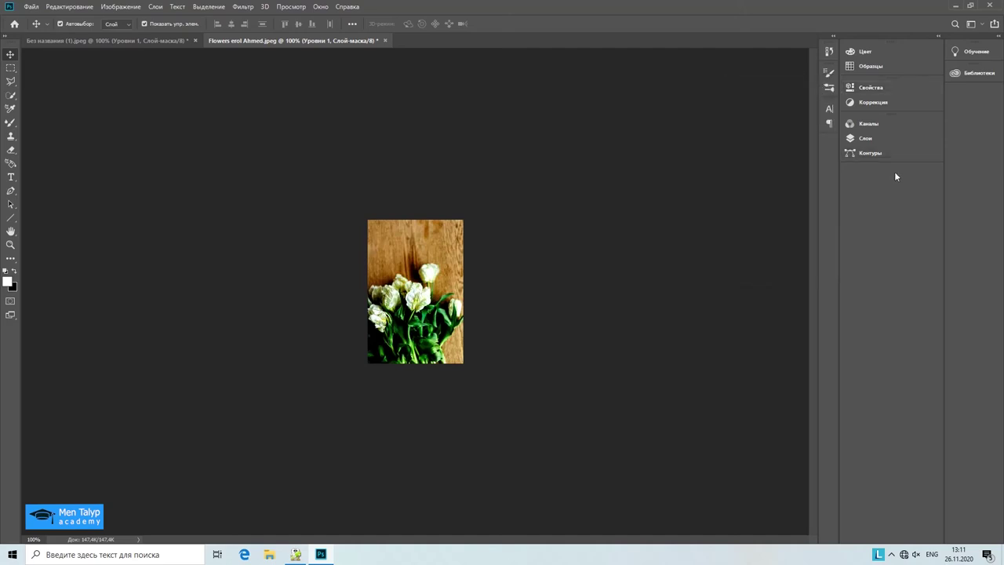
left_click(875, 142)
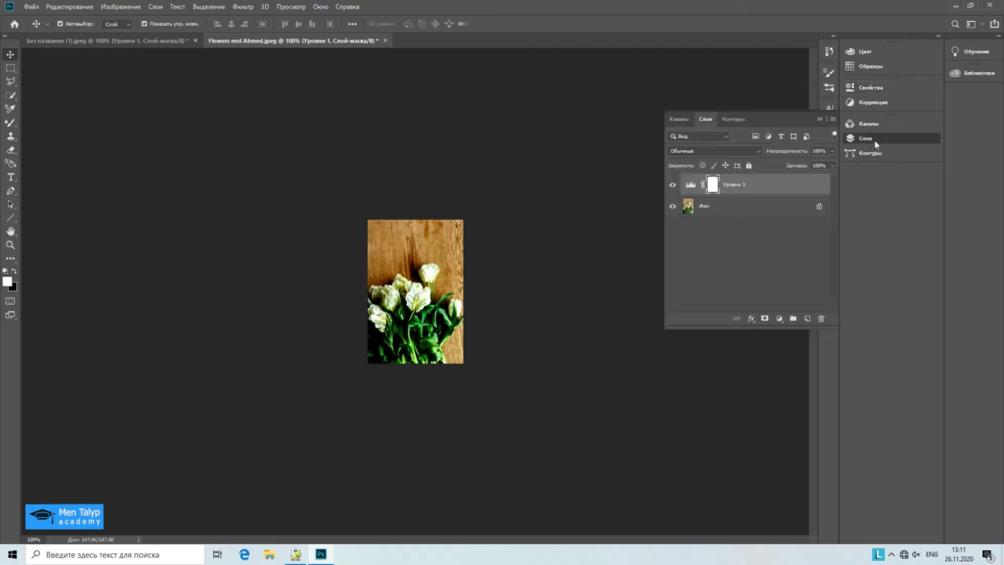
left_click(672, 186)
left_click(672, 186)
left_click(674, 186)
Step: Add a second Levels layer, then undo it so only Уровни 1 remains above Фон
left_click(871, 103)
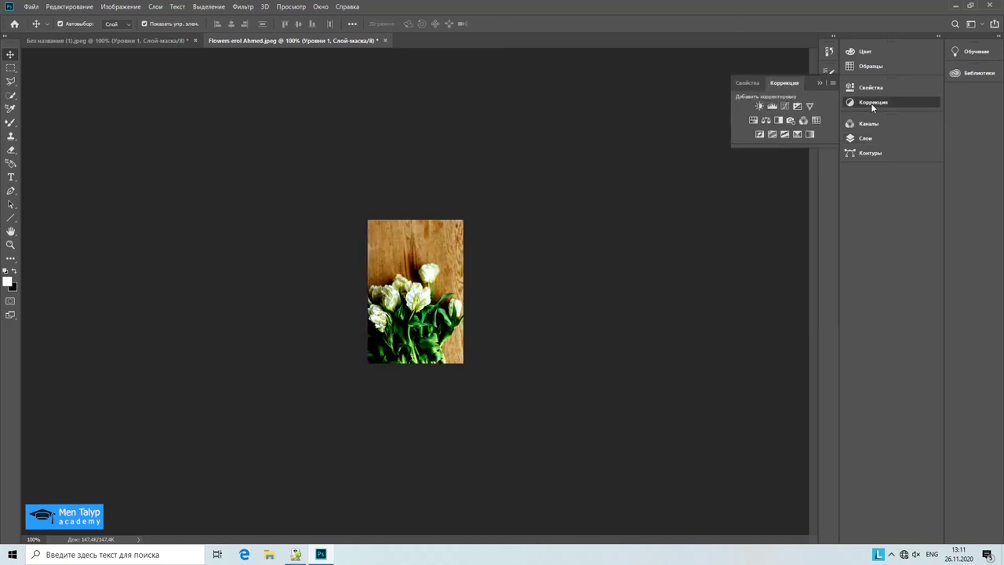
left_click(771, 106)
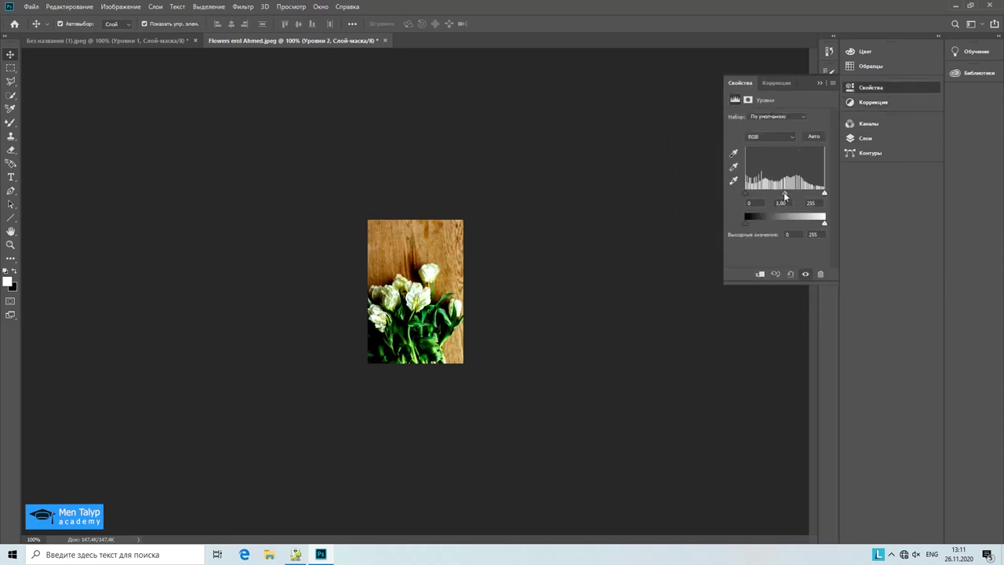
left_click(863, 139)
key("ctrl+z")
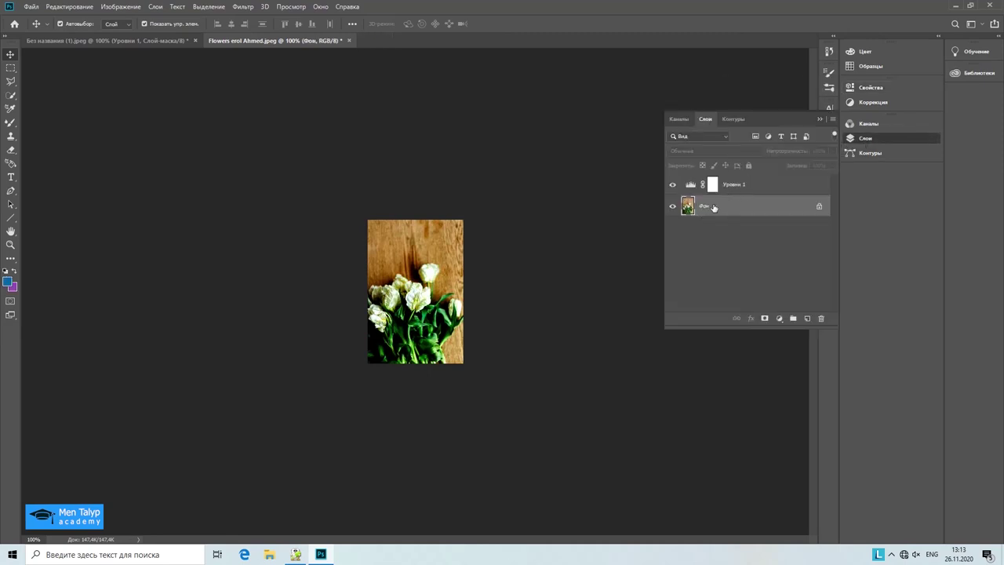
Step: Select Уровни 1, toggle its visibility off and on several times, then collapse the layer list
left_click(743, 187)
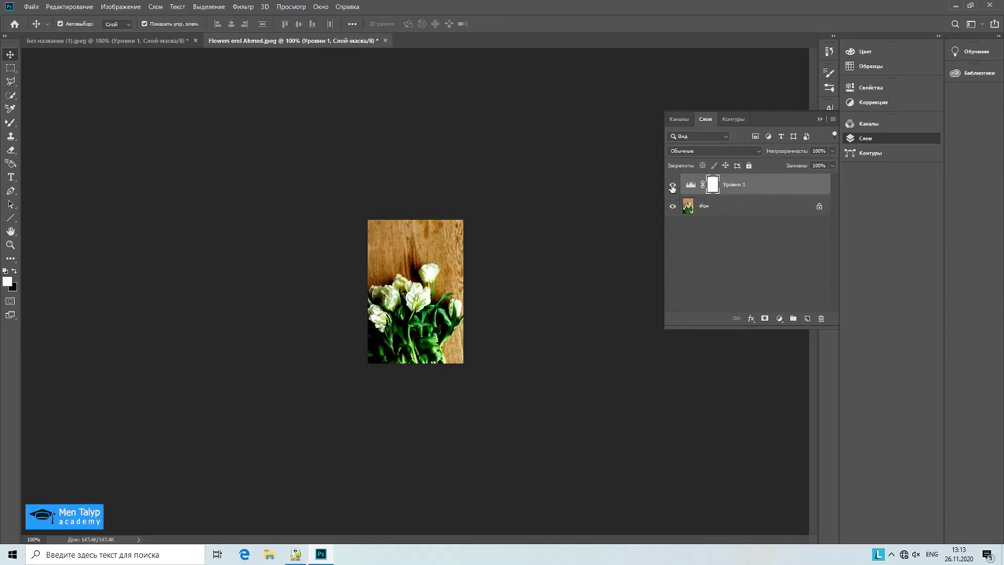
left_click(673, 186)
left_click(673, 187)
left_click(672, 185)
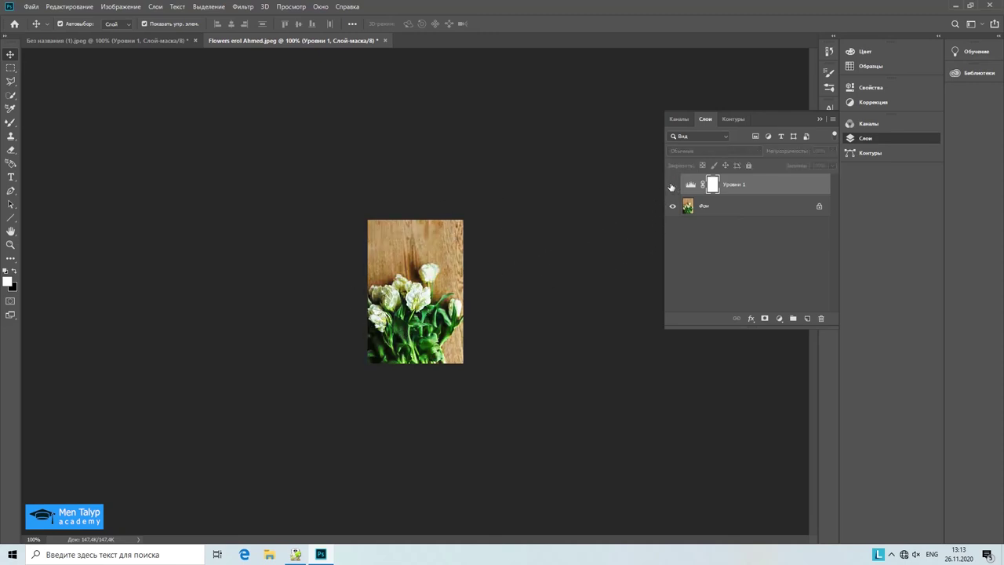
left_click(672, 185)
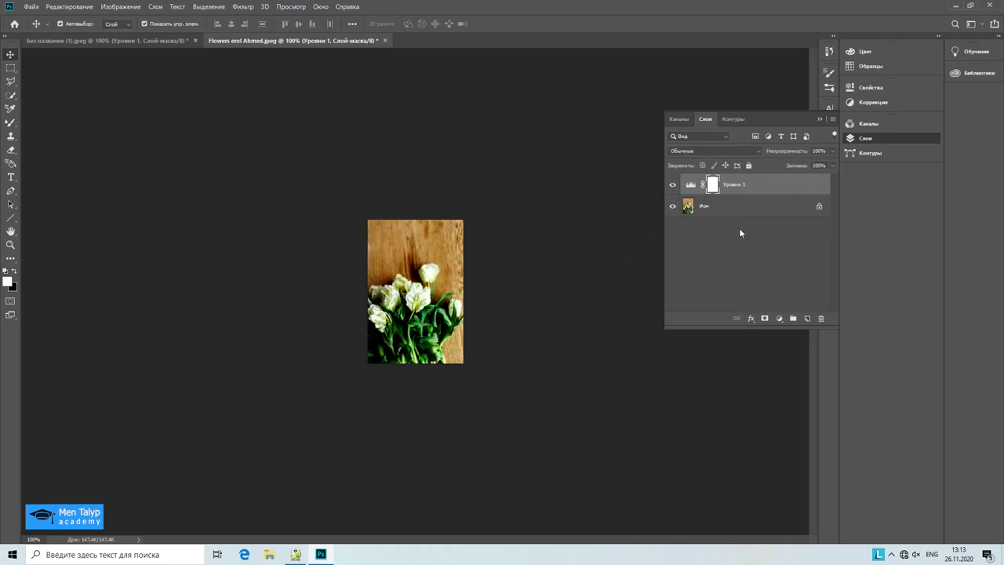
left_click(820, 118)
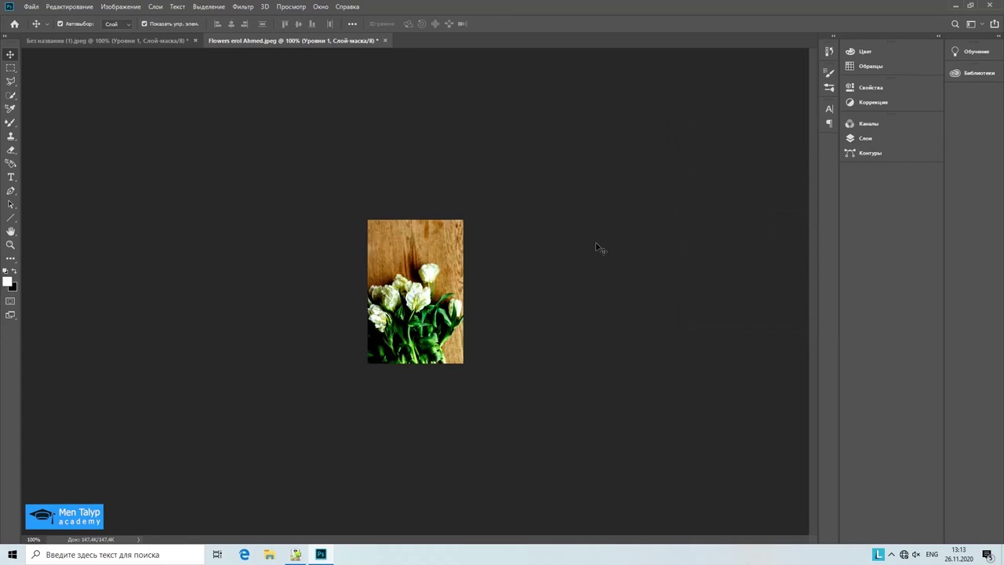